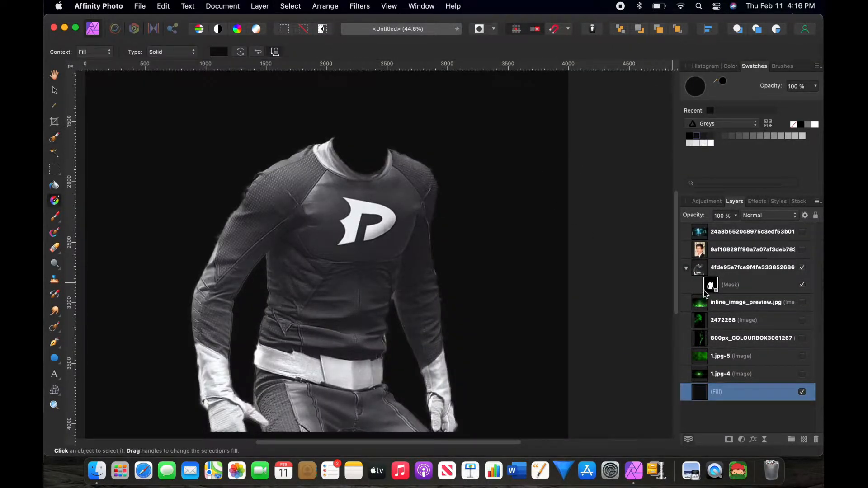
Step: Select the suit layer's mask and paint on it to refine the suit's edges
left_click(708, 286)
scroll(355, 305, "up", 5)
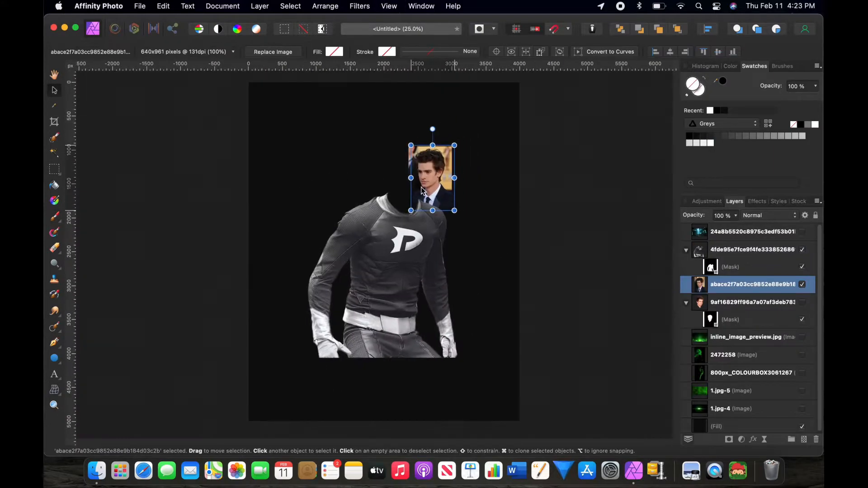
left_click_drag(430, 170, 383, 178)
left_click_drag(404, 147, 439, 94)
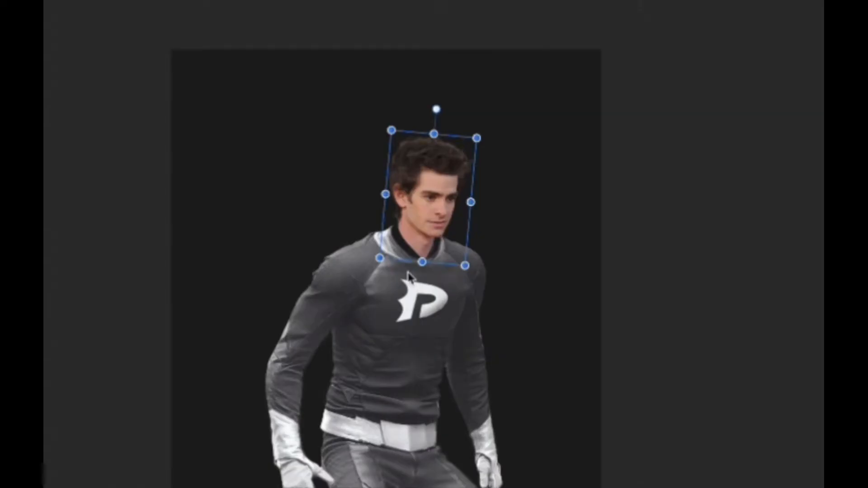
Step: Reorder the face photo layer and position the head onto the suit's neckline
left_click_drag(750, 231, 710, 384)
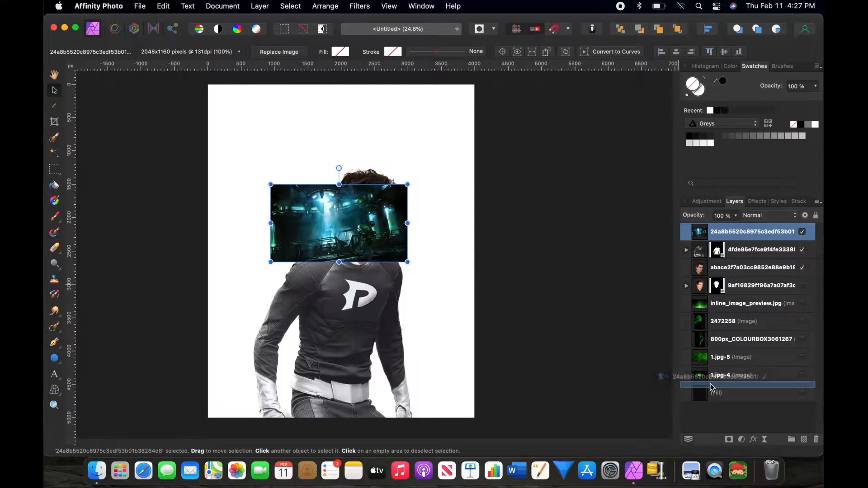
left_click_drag(407, 262, 418, 213)
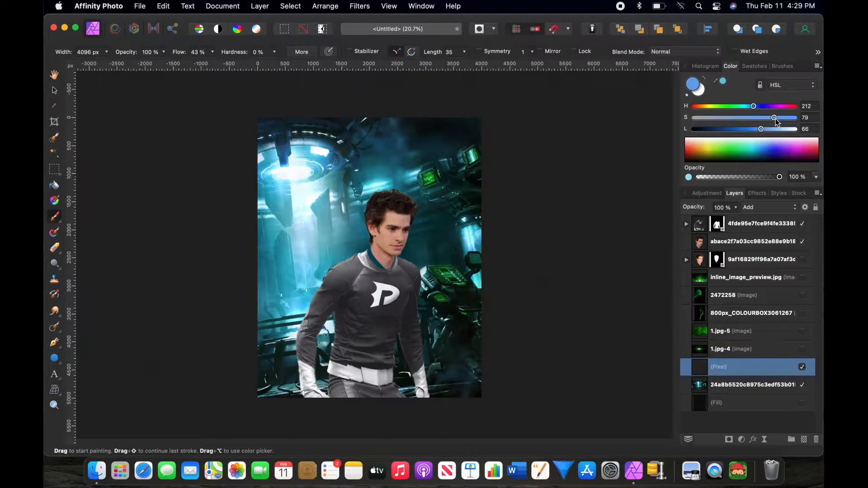
Step: Paint soft blue and green light glows over the background on a new Add-mode pixel layer
left_click_drag(775, 119, 775, 119)
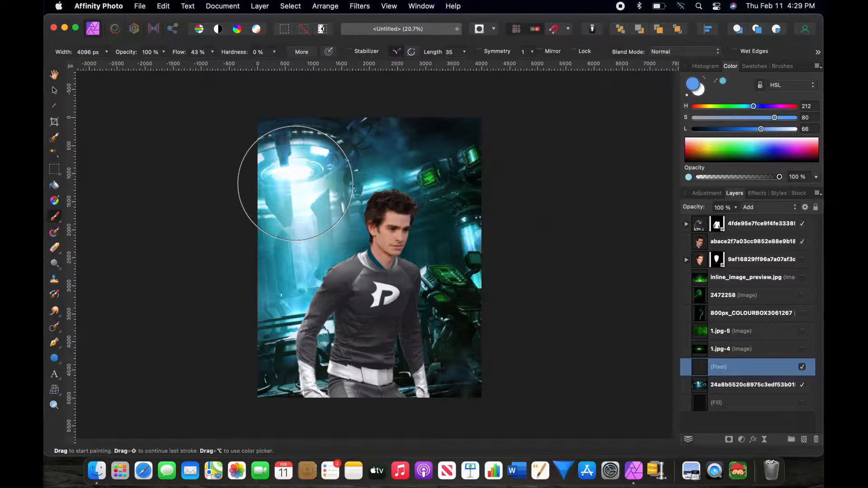
left_click_drag(295, 182, 301, 210)
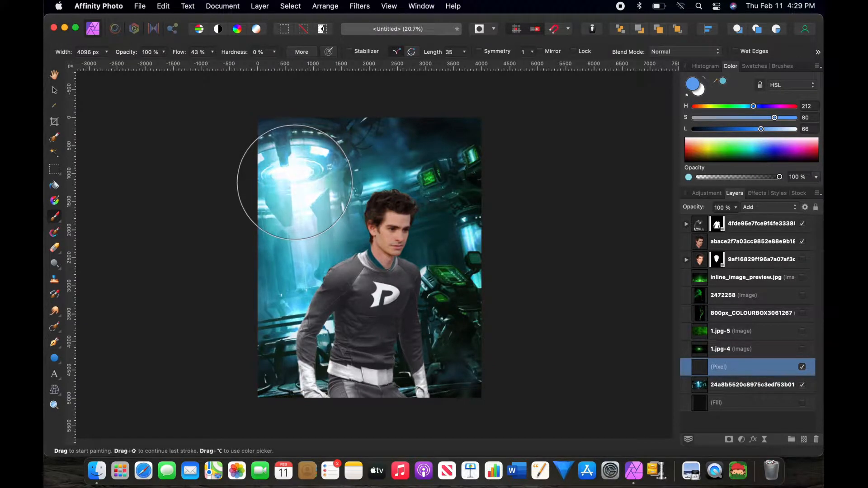
mouse_move(438, 191)
left_mouse_down()
mouse_move(475, 180)
mouse_move(482, 210)
mouse_move(444, 243)
mouse_move(451, 285)
left_mouse_up()
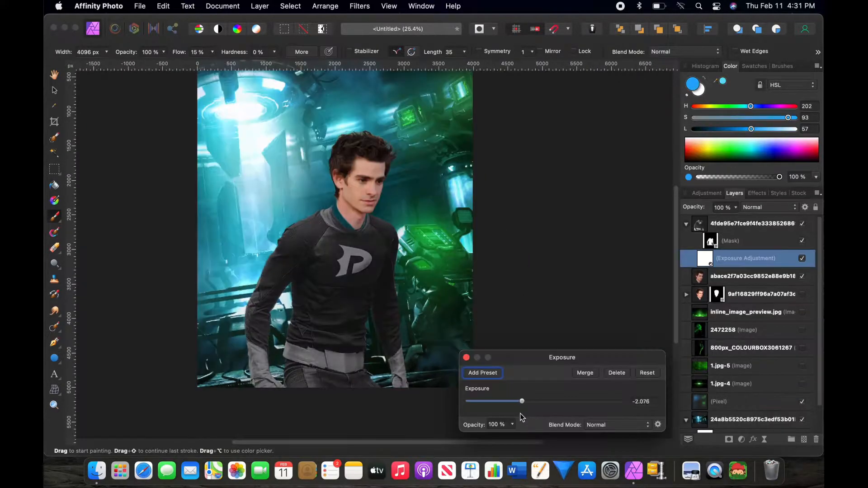
left_click_drag(518, 401, 511, 422)
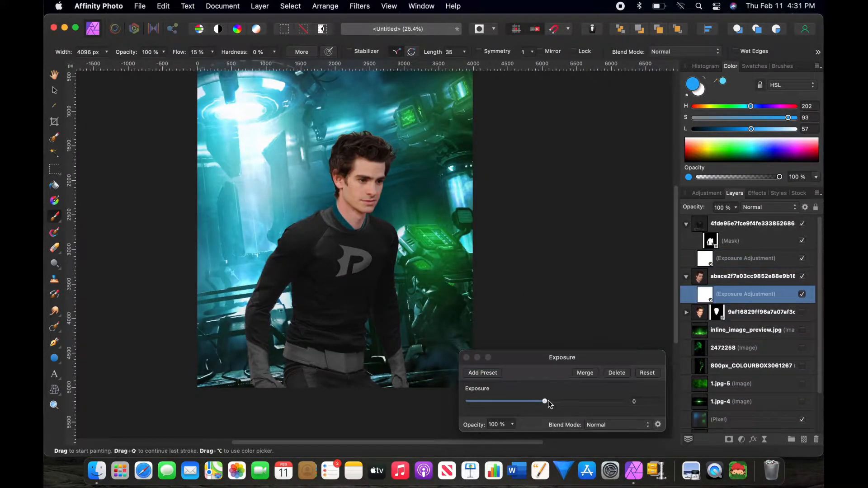
Step: Darken the suit with an Exposure adjustment by lowering the exposure slider
left_click_drag(548, 403, 515, 414)
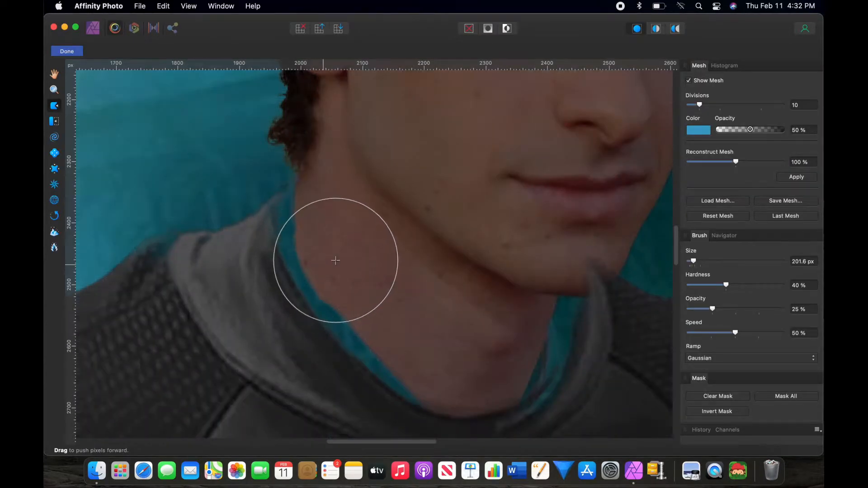
mouse_move(336, 260)
left_mouse_down()
mouse_move(242, 260)
mouse_move(287, 246)
mouse_move(219, 252)
mouse_move(284, 227)
mouse_move(232, 229)
mouse_move(277, 205)
mouse_move(306, 226)
left_mouse_up()
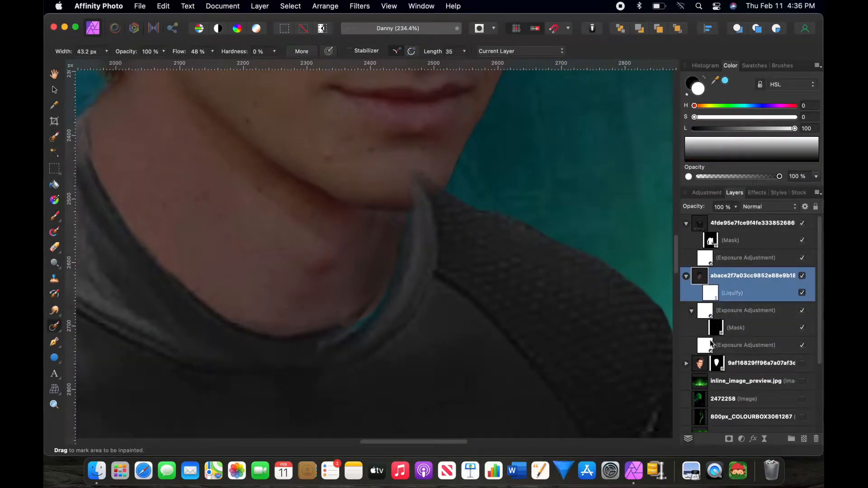
Step: Add a light blue fill layer inside the suit layer and set its blend mode to Add
scroll(364, 306, "down", 10)
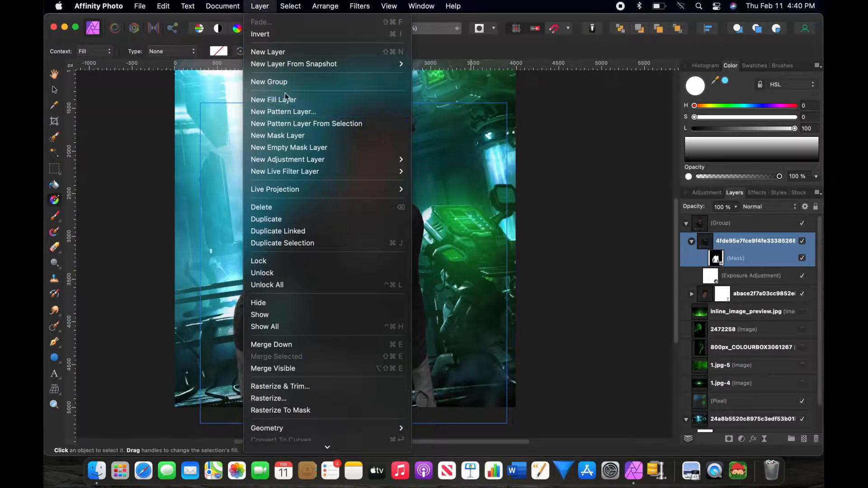
left_click(288, 100)
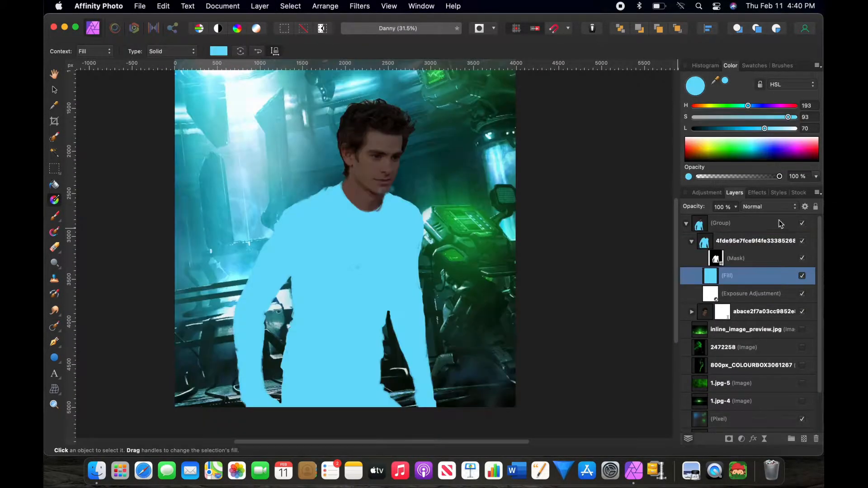
left_click(783, 207)
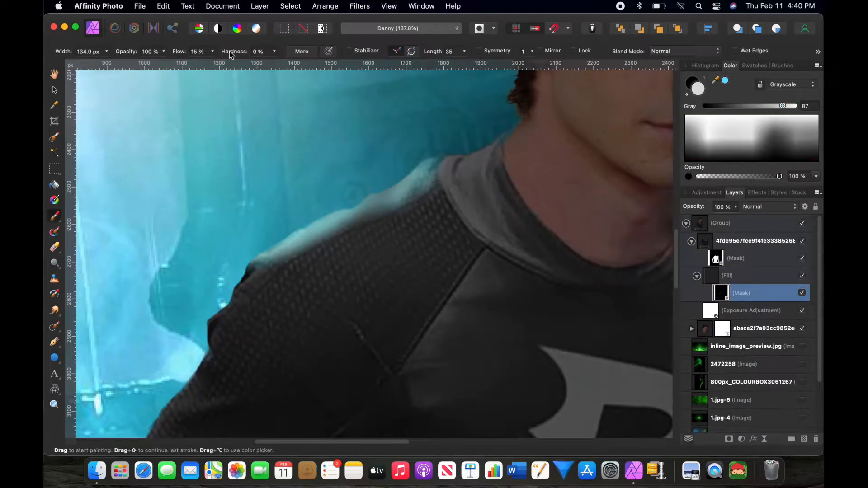
left_click_drag(232, 56, 253, 55)
Step: Paint the fill's mask to keep a blue rim light along the suit's shoulder and arm edges
mouse_move(499, 144)
left_mouse_down()
mouse_move(479, 210)
mouse_move(382, 223)
left_mouse_up()
scroll(364, 190, "down", 5)
key("[")
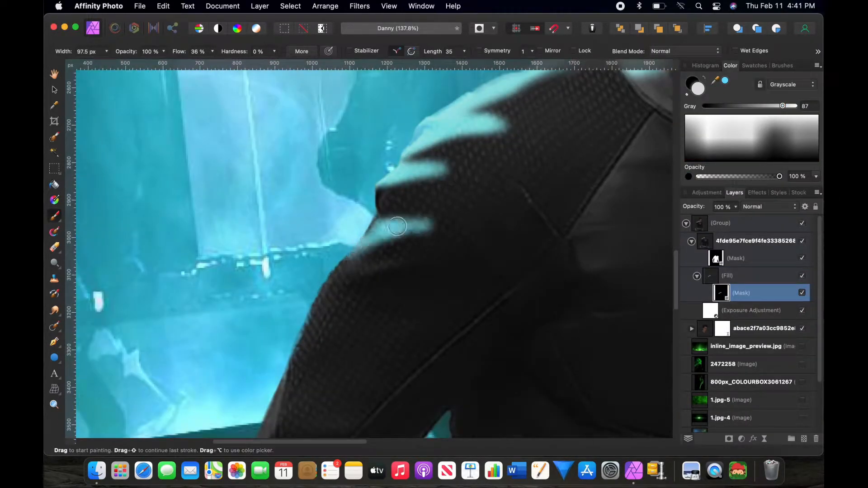
scroll(381, 223, "down", 5)
left_click_drag(438, 311, 399, 310)
scroll(398, 310, "down", 5)
left_click_drag(427, 253, 432, 403)
scroll(382, 312, "down", 5)
scroll(339, 273, "up", 3)
left_click_drag(211, 64, 199, 64)
key("x")
scroll(339, 273, "up", 5)
left_click_drag(248, 270, 224, 283)
scroll(224, 283, "down", 5)
key("[")
left_click_drag(398, 244, 358, 243)
scroll(359, 242, "down", 5)
left_click_drag(411, 319, 357, 314)
scroll(357, 314, "down", 10)
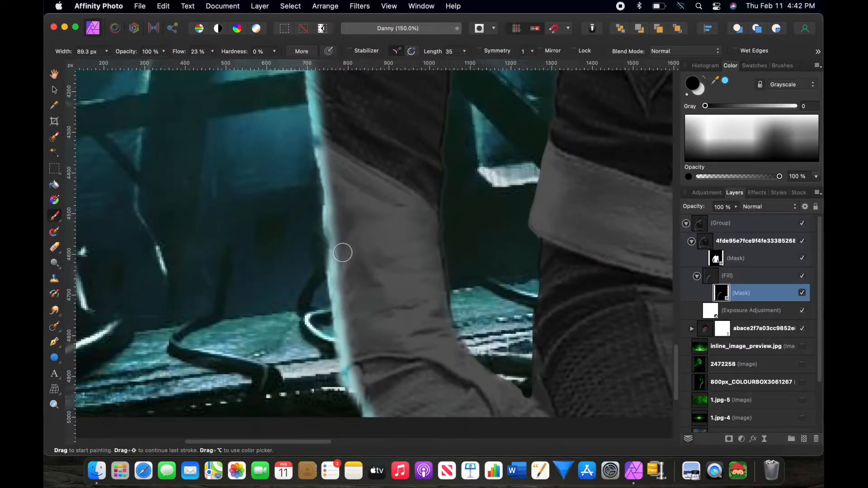
Step: Refine the rim light mask along the sleeve, back and torso edges, alternating black and white strokes
scroll(353, 322, "down", 3)
scroll(341, 209, "up", 5)
key("]")
left_click_drag(350, 253, 426, 161)
scroll(361, 307, "up", 4)
key("[")
key("x")
left_click_drag(280, 294, 309, 255)
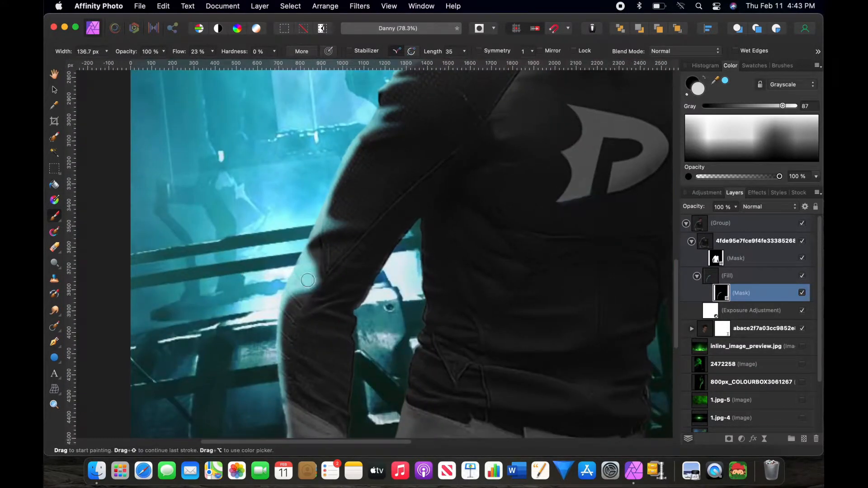
left_click_drag(179, 52, 215, 53)
left_click_drag(312, 248, 277, 300)
key("x")
left_click_drag(211, 64, 170, 64)
mouse_move(301, 260)
left_mouse_down()
mouse_move(277, 301)
mouse_move(379, 280)
mouse_move(316, 325)
left_mouse_up()
scroll(344, 312, "up", 5)
key("x")
left_click_drag(211, 64, 253, 64)
left_click_drag(416, 246, 447, 268)
key("x")
left_click_drag(212, 64, 170, 64)
left_click_drag(447, 271, 430, 257)
scroll(434, 225, "down", 4)
scroll(469, 248, "up", 8)
key("x")
left_click_drag(397, 136, 371, 389)
key("x")
mouse_move(421, 213)
left_mouse_down()
mouse_move(418, 160)
mouse_move(413, 253)
left_mouse_up()
key("x")
mouse_move(400, 266)
left_mouse_down()
mouse_move(386, 182)
mouse_move(430, 256)
mouse_move(409, 264)
left_mouse_up()
key("x")
scroll(420, 232, "up", 2)
key("x")
mouse_move(449, 351)
left_mouse_down()
mouse_move(406, 350)
mouse_move(424, 325)
left_mouse_up()
key("x")
left_click_drag(431, 199, 430, 159)
scroll(443, 239, "down", 8)
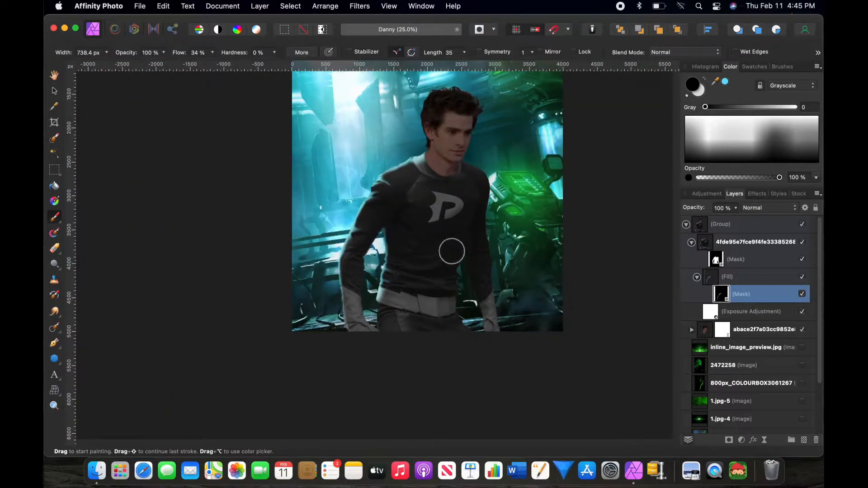
Step: Duplicate the rim light fill layer, remove the copy's mask and give the copy a new black mask
left_click(727, 276)
key("super+j")
left_click_drag(740, 294, 727, 303)
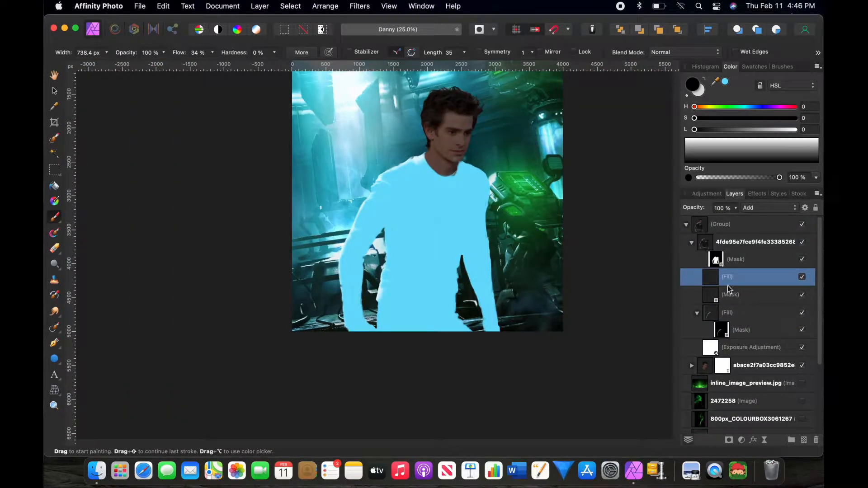
left_click(722, 297)
key("Delete")
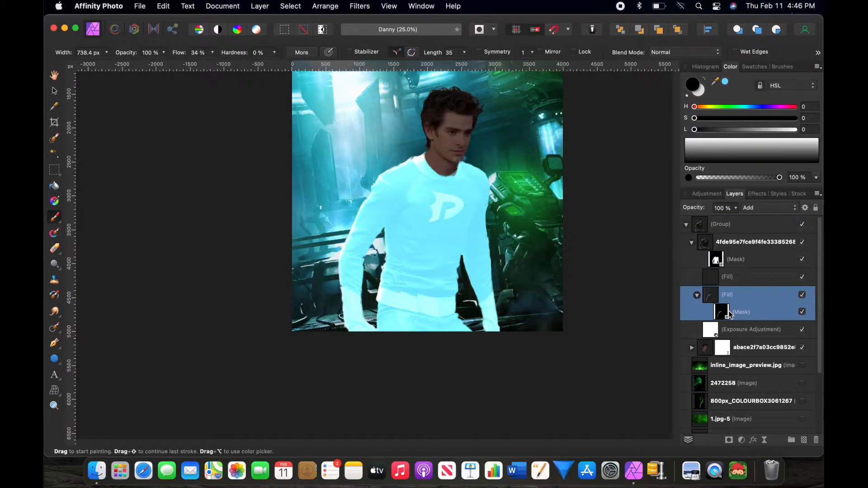
left_click(718, 278)
left_click(729, 440, "alt")
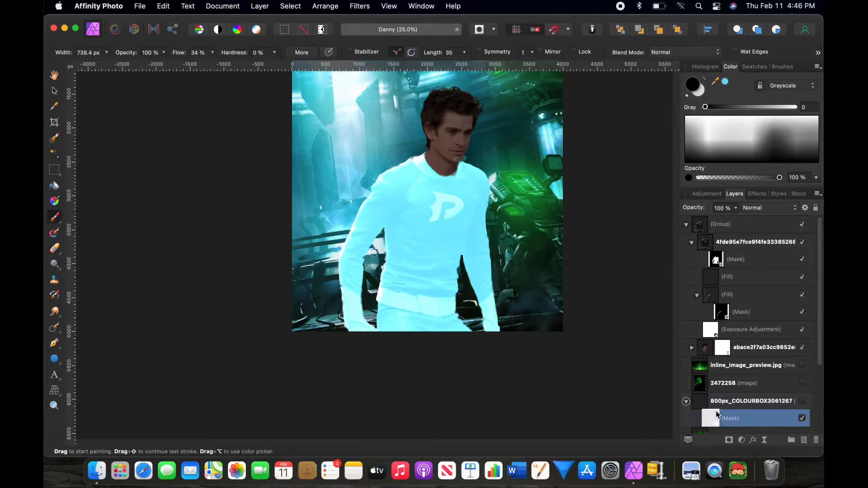
left_click(140, 7)
key("Escape")
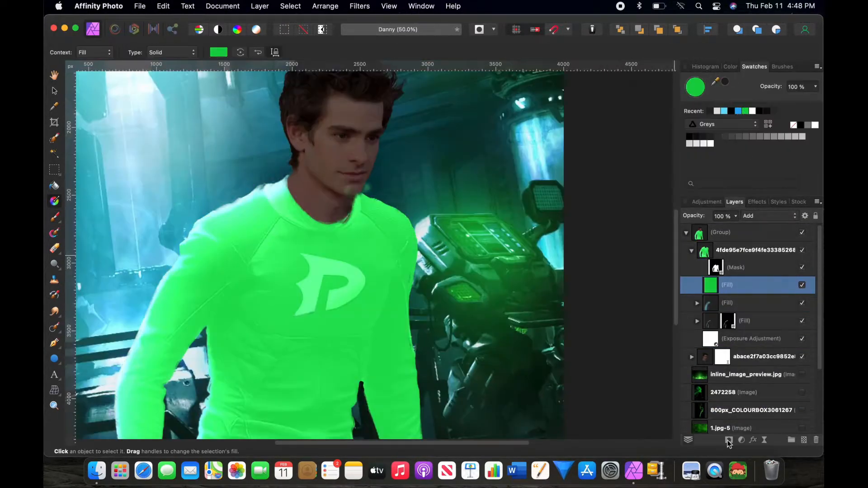
left_click(728, 439, "alt")
Step: Paint the copy's mask with a soft light-grey brush to add light along the figure's left side
key("b")
left_click(730, 66)
left_click_drag(705, 107, 798, 107)
left_click_drag(384, 149, 440, 341)
left_click_drag(409, 135, 432, 238)
key("super+minus")
key("x")
key("super+plus")
mouse_move(367, 270)
left_mouse_down()
mouse_move(373, 285)
mouse_move(400, 267)
left_mouse_up()
left_click_drag(366, 267, 397, 250)
left_click_drag(454, 227, 463, 260)
Step: Refine the copy's mask around the shoulder and arm, switching between revealing and hiding strokes
key("x")
left_click_drag(408, 221, 381, 219)
key("x")
left_click_drag(364, 278, 402, 283)
left_click_drag(387, 248, 400, 233)
key("super+minus")
key("super+minus")
key("super+minus")
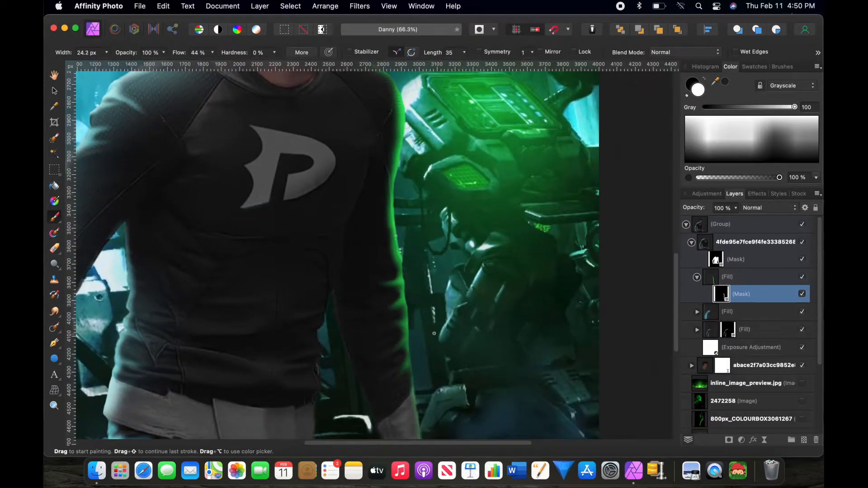
left_click_drag(402, 334, 375, 364)
left_click_drag(361, 298, 398, 328)
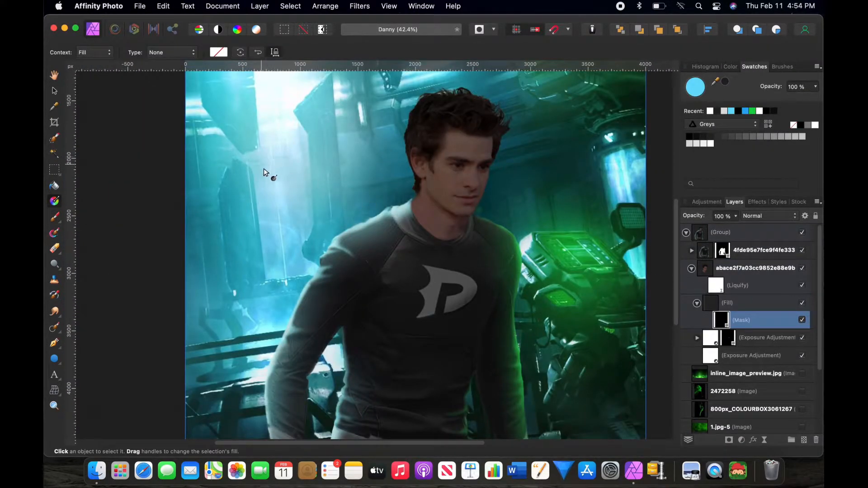
Step: Switch to the Imad_brushset brushes and paint the fill's mask around the hair
left_click(791, 69)
left_click(714, 79)
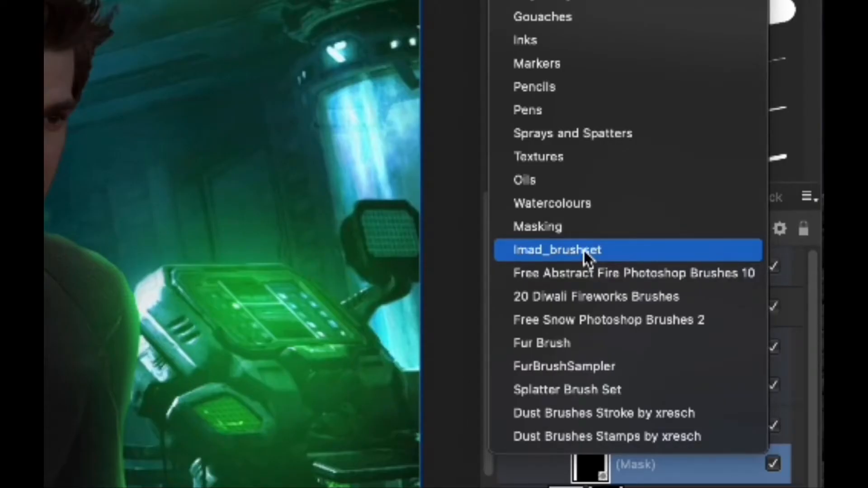
left_click(584, 250)
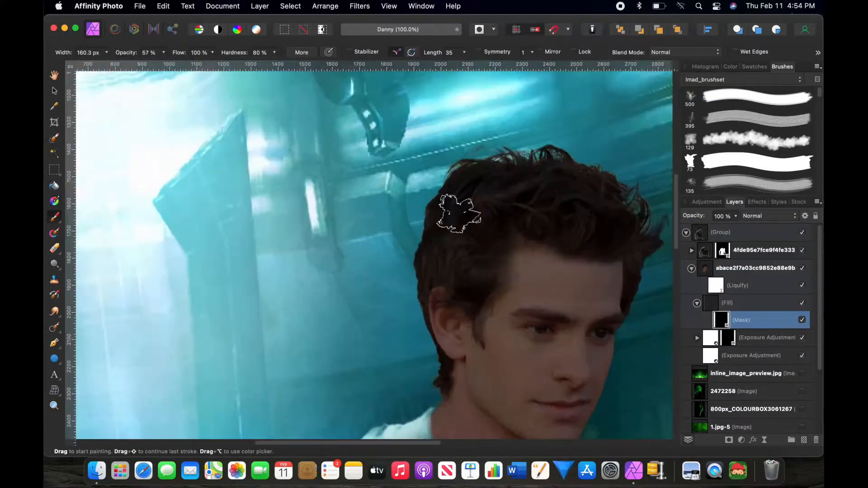
mouse_move(460, 210)
left_mouse_down()
mouse_move(480, 146)
mouse_move(419, 198)
mouse_move(455, 378)
mouse_move(466, 188)
mouse_move(436, 277)
left_mouse_up()
scroll(465, 253, "right", 3)
key("x")
key("super+plus")
left_click_drag(379, 188, 361, 126)
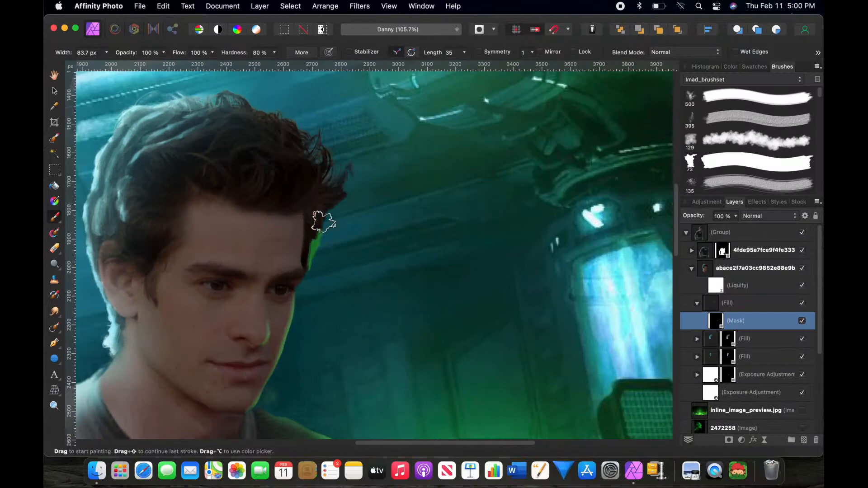
Step: Paint green highlights onto the top of the hair with a textured brush
mouse_move(320, 219)
left_mouse_down()
mouse_move(318, 185)
mouse_move(351, 237)
mouse_move(301, 215)
mouse_move(316, 154)
mouse_move(319, 197)
mouse_move(422, 285)
left_mouse_up()
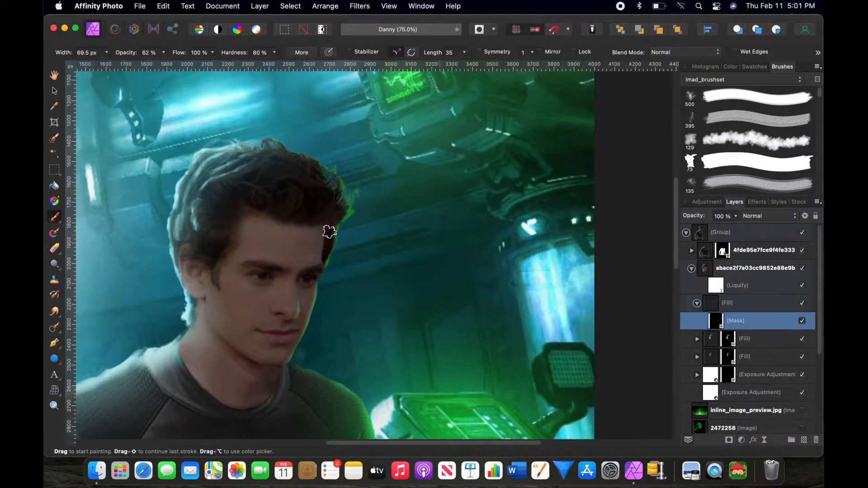
scroll(310, 182, "up", 2)
left_click_drag(309, 182, 269, 180)
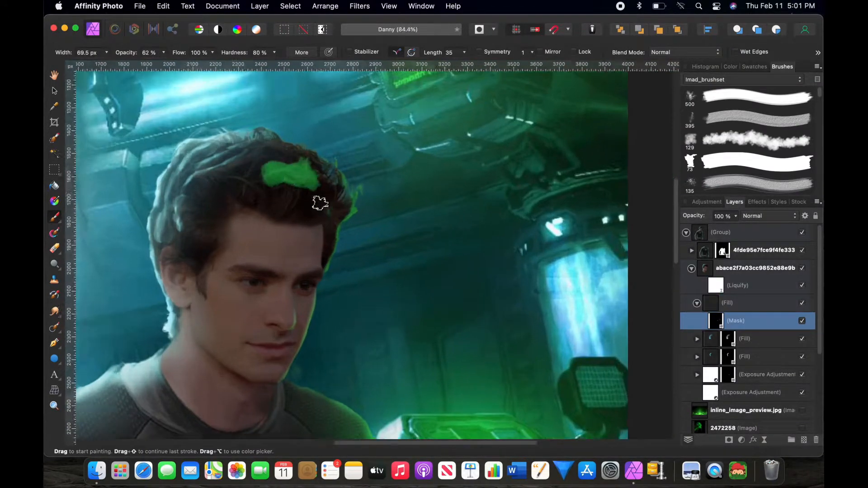
scroll(324, 219, "up", 5)
key("x")
left_click_drag(307, 158, 232, 140)
key("x")
mouse_move(303, 144)
left_mouse_down()
mouse_move(186, 134)
mouse_move(202, 149)
left_mouse_up()
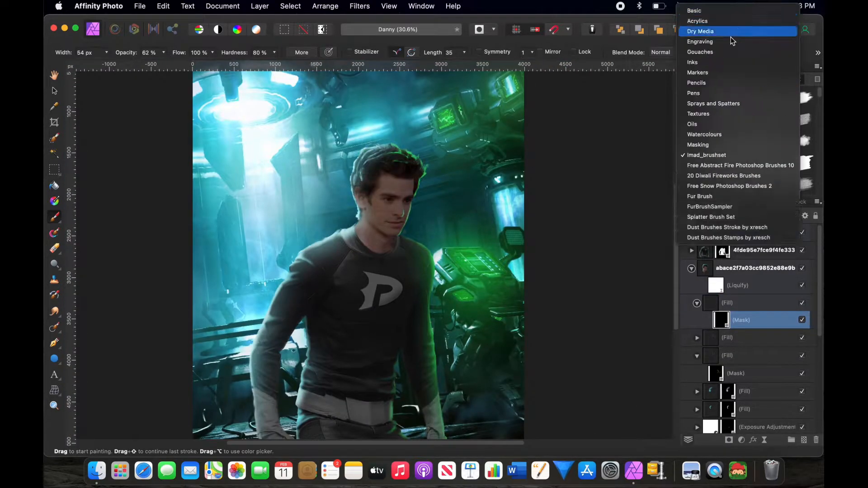
Step: Switch to the Basic brushes and add another fill layer with an inverted black mask
left_click(719, 7)
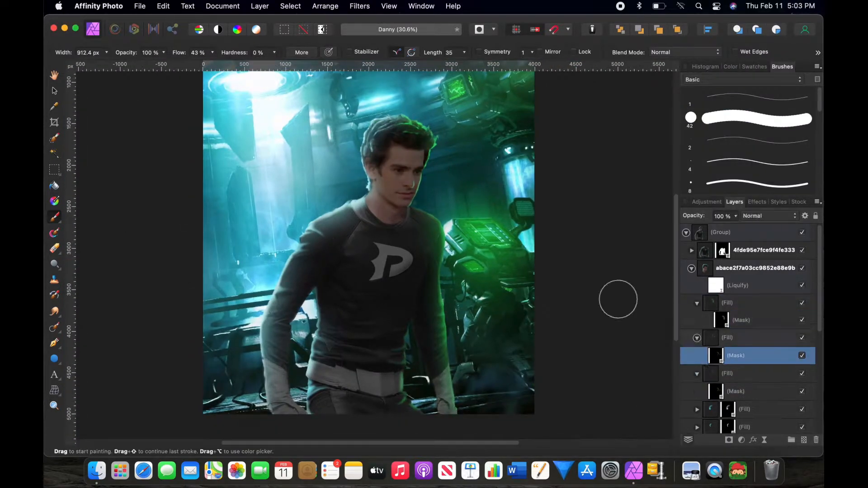
left_click(741, 302)
left_click(260, 6)
left_click(289, 267)
left_click(764, 317)
left_click(751, 304)
left_click(728, 440)
key("super+i")
key("b")
scroll(581, 277, "down", 3)
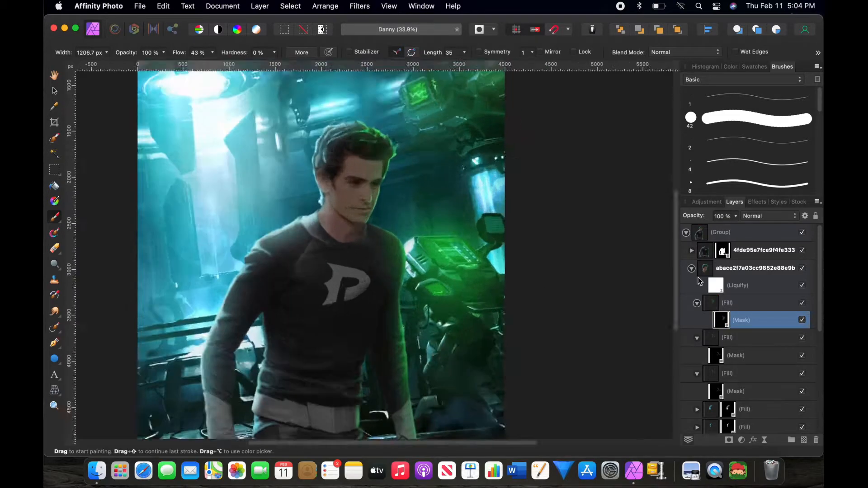
Step: Add an HSL Shift adjustment with saturation shift -100% and luminosity shift 3%
scroll(488, 243, "up", 2)
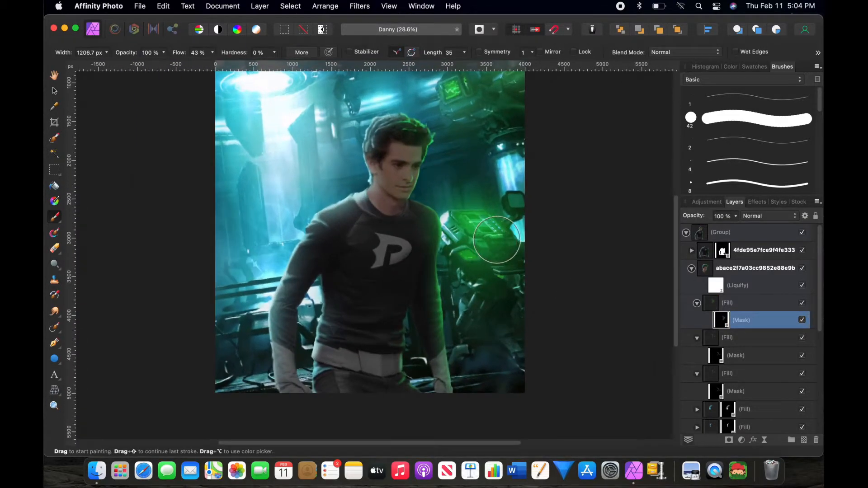
scroll(499, 236, "down", 2)
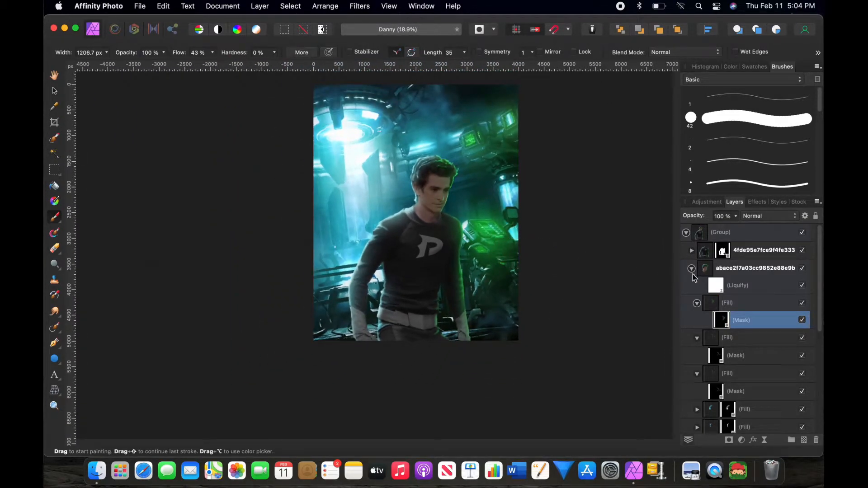
scroll(505, 196, "up", 4)
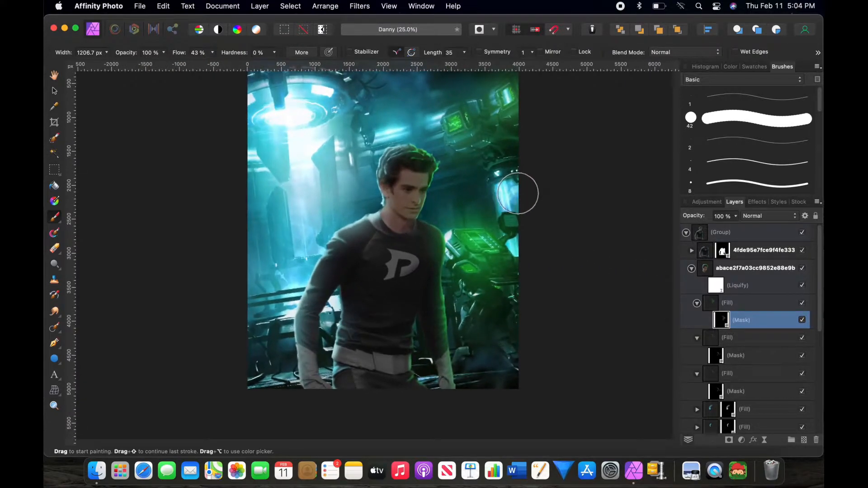
left_click(697, 303)
left_click(697, 321)
left_click(697, 339)
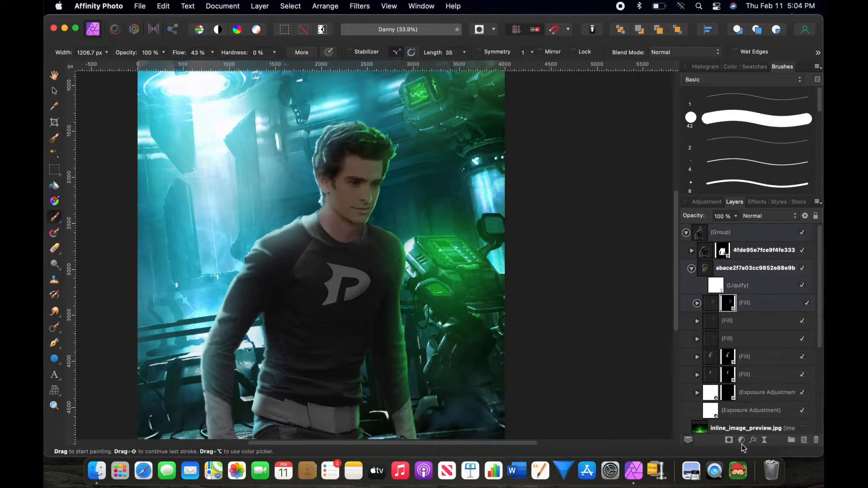
left_click_drag(545, 382, 474, 405)
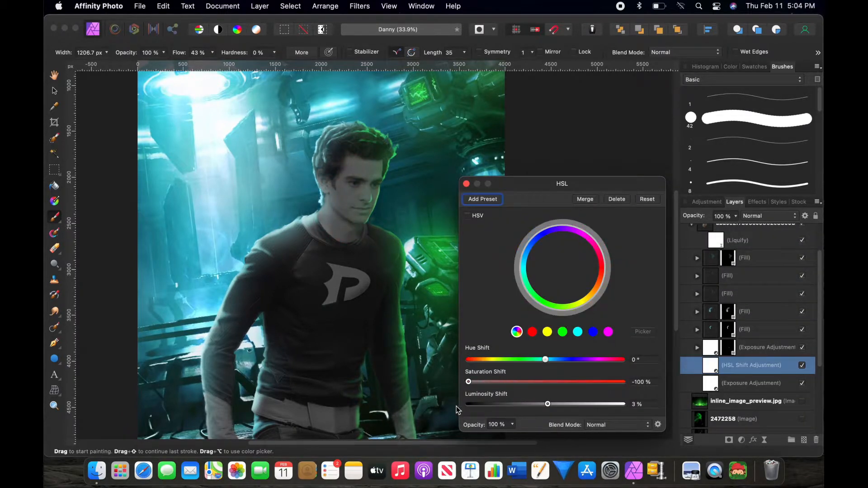
left_click_drag(547, 410, 565, 415)
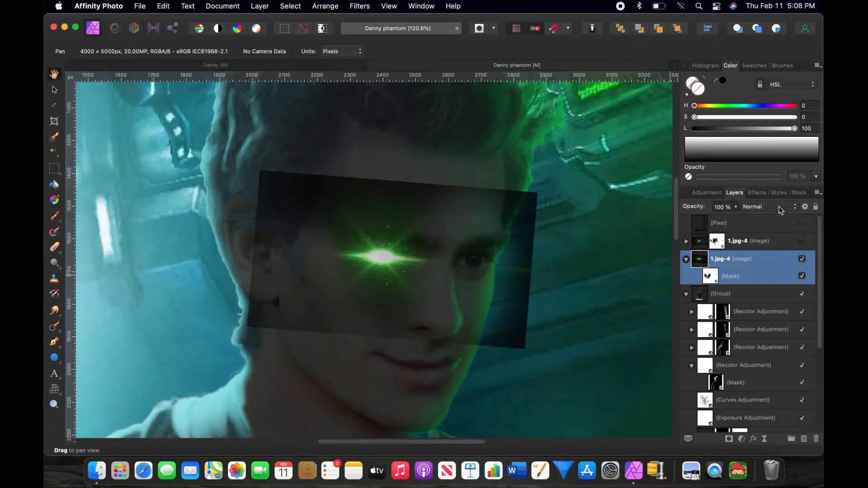
Step: Set the green eye glow layer's blend mode to Add and toggle the other 1.jpg-4 glow layer's visibility
left_click(780, 208)
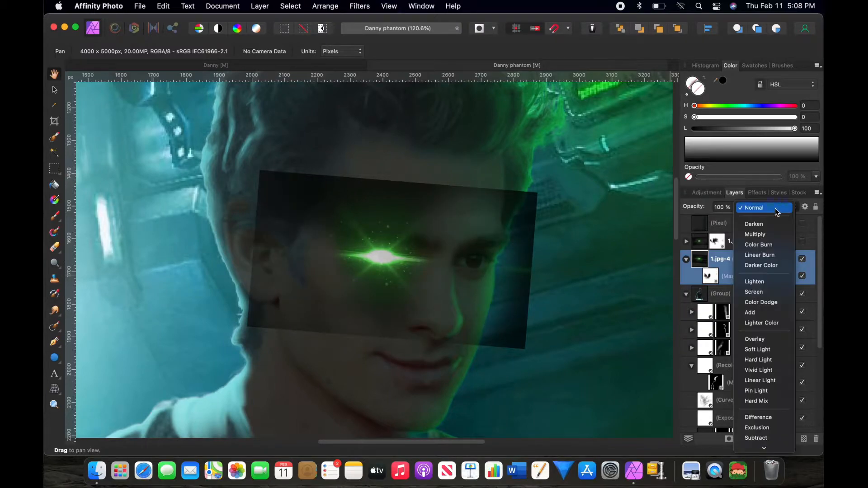
left_click(771, 316)
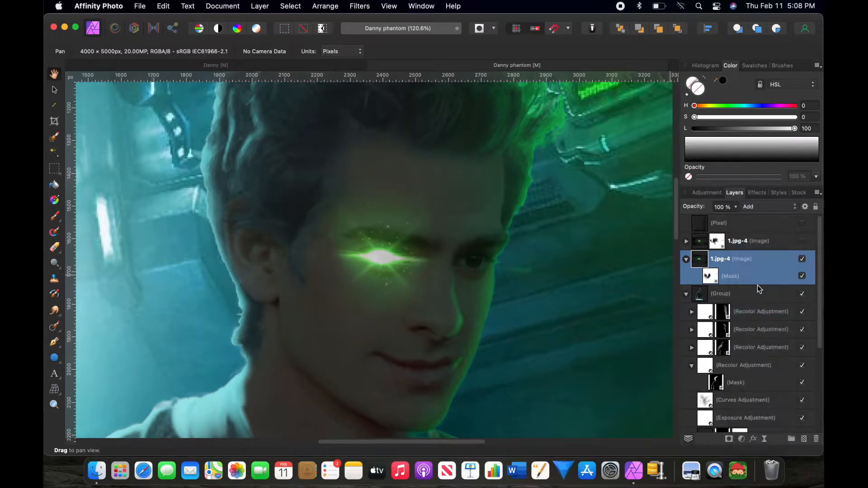
left_click(803, 242)
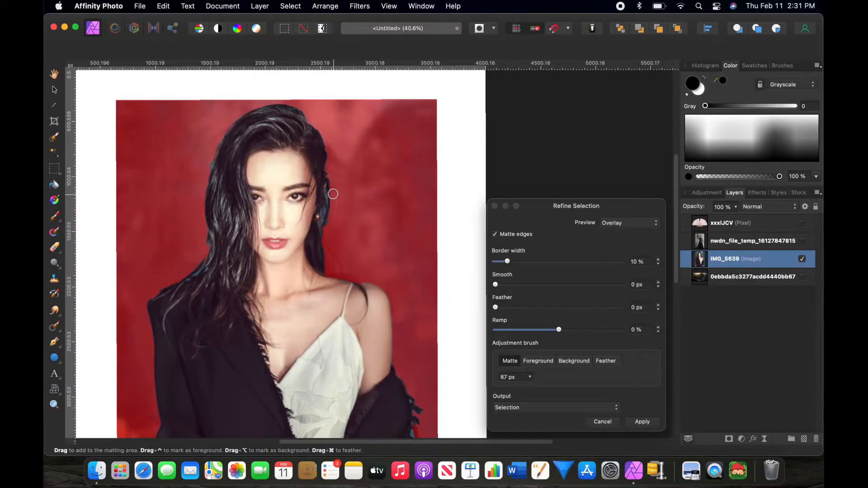
Step: Refine the face image's mask edges around the hair with the matte brush
key("]")
mouse_move(333, 198)
left_mouse_down()
mouse_move(332, 224)
mouse_move(343, 200)
left_mouse_up()
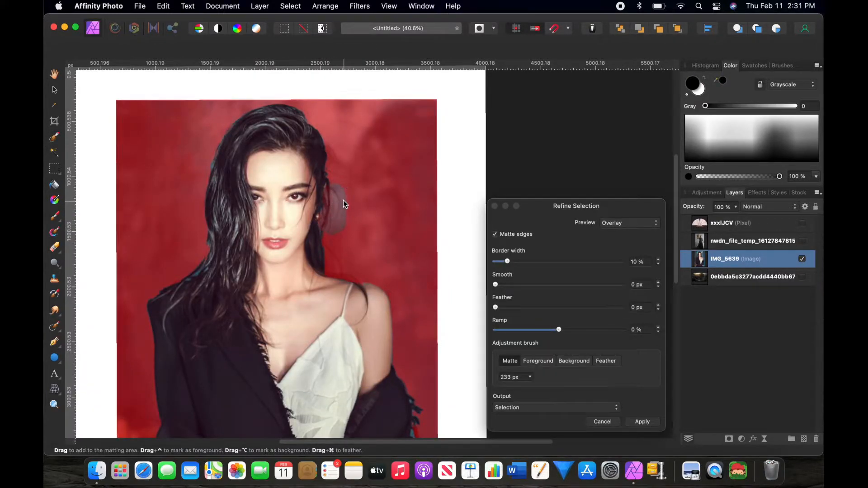
left_click_drag(206, 155, 214, 194)
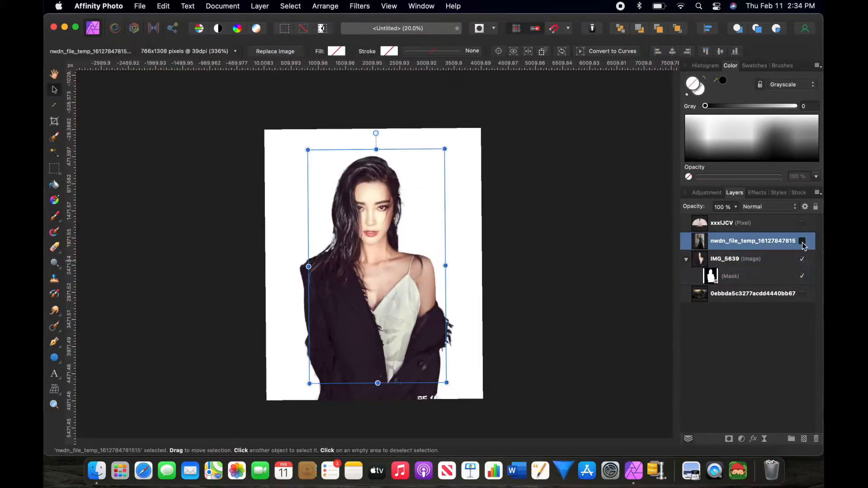
Step: Show the costume layer and reposition it over the figure
left_click(802, 241)
mouse_move(438, 150)
left_mouse_down()
mouse_move(461, 128)
mouse_move(430, 163)
left_mouse_up()
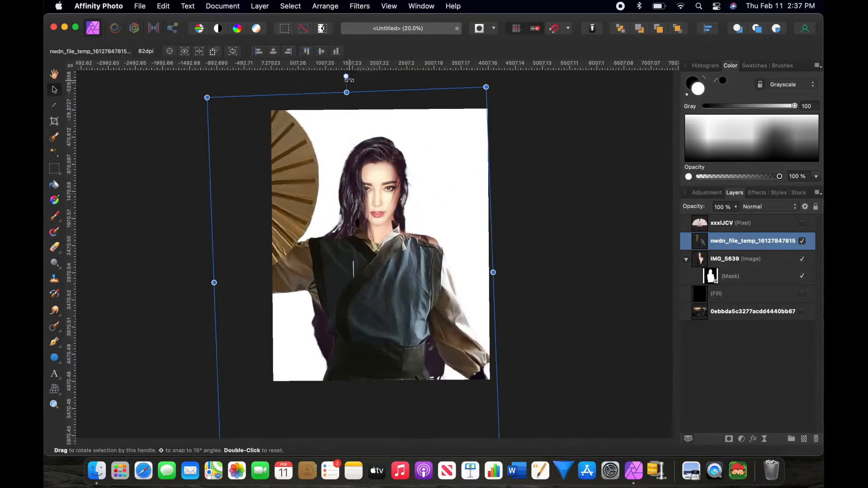
Step: Flip the background image horizontally
left_click(730, 276)
key("b")
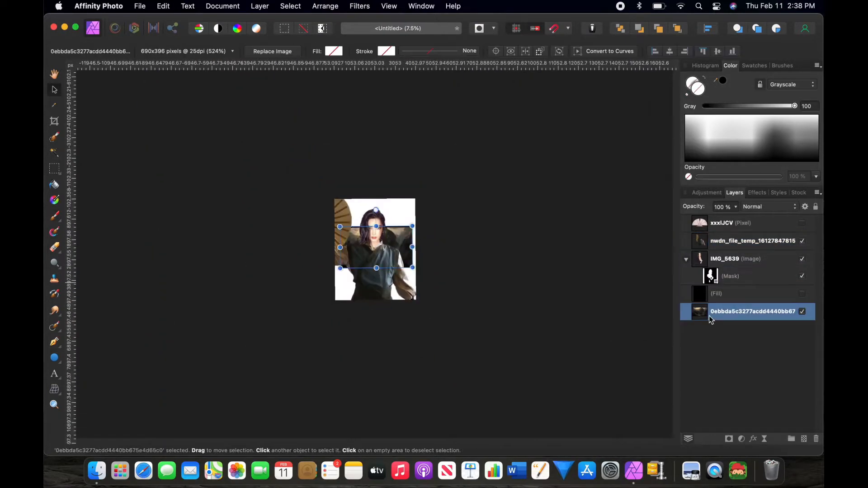
right_click(381, 248)
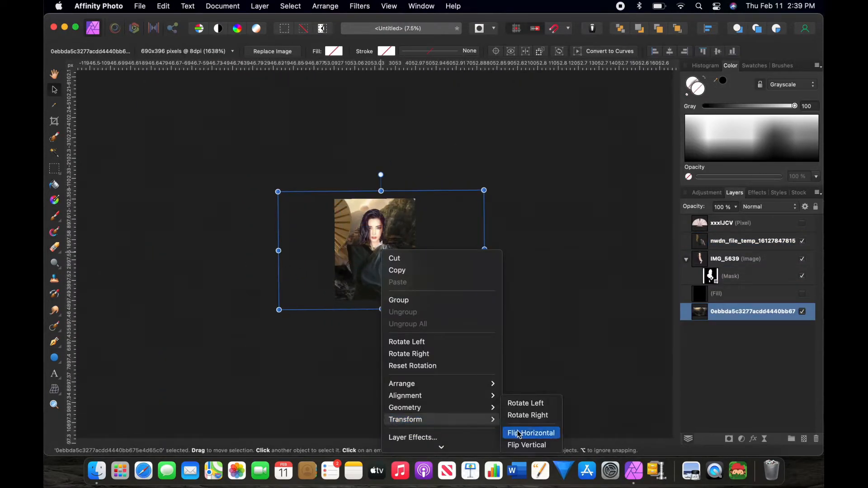
left_click(704, 244)
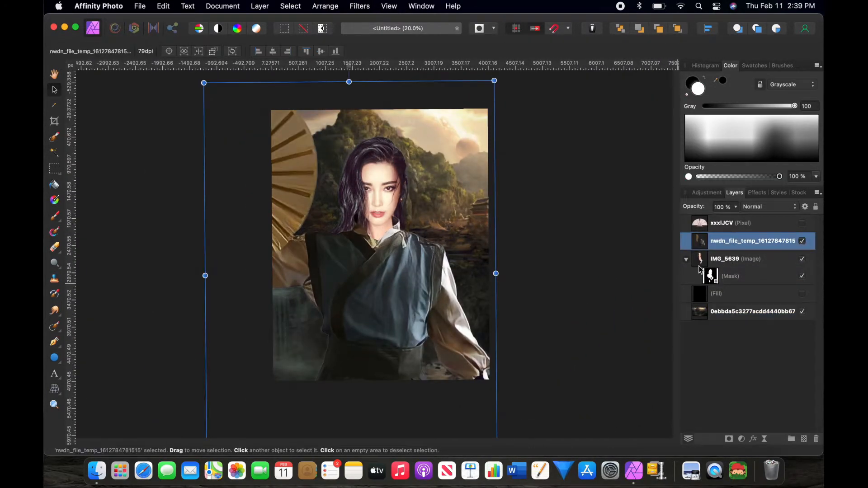
Step: Scale and reposition the masked face image to fit the costume's neckline
left_click(706, 261)
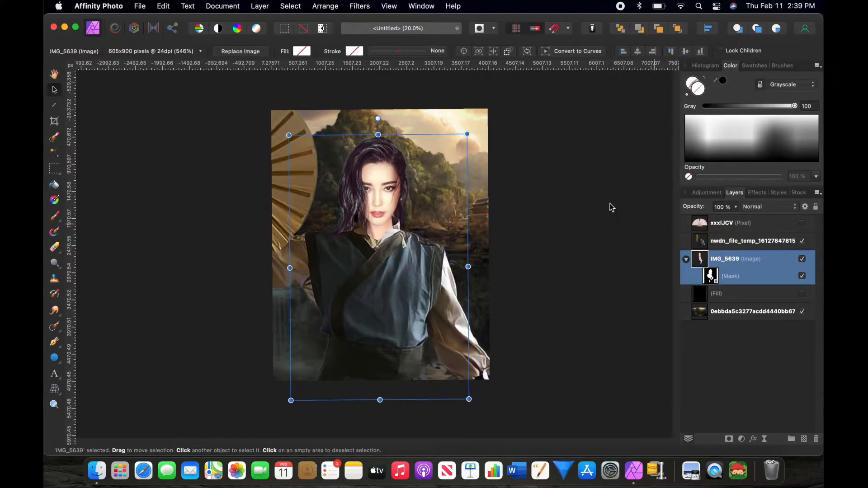
left_click_drag(467, 135, 458, 148)
mouse_move(408, 238)
left_mouse_down()
mouse_move(417, 222)
mouse_move(410, 228)
left_mouse_up()
left_click_drag(464, 134, 468, 127)
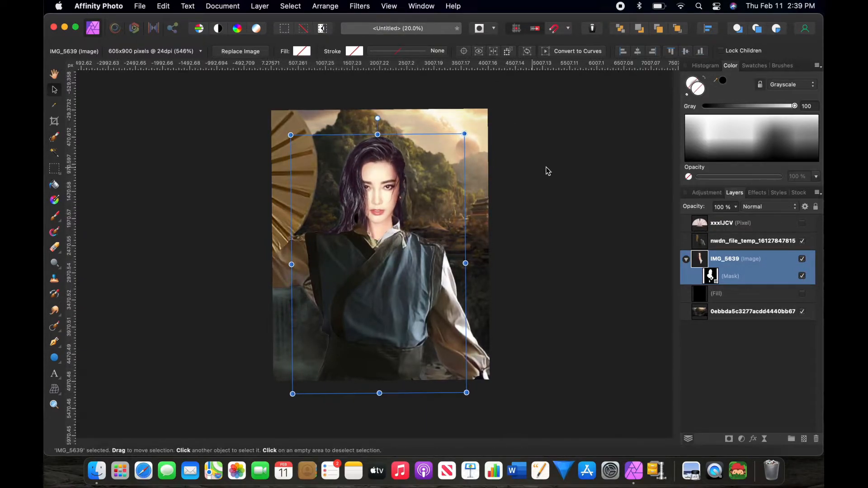
left_click(567, 179)
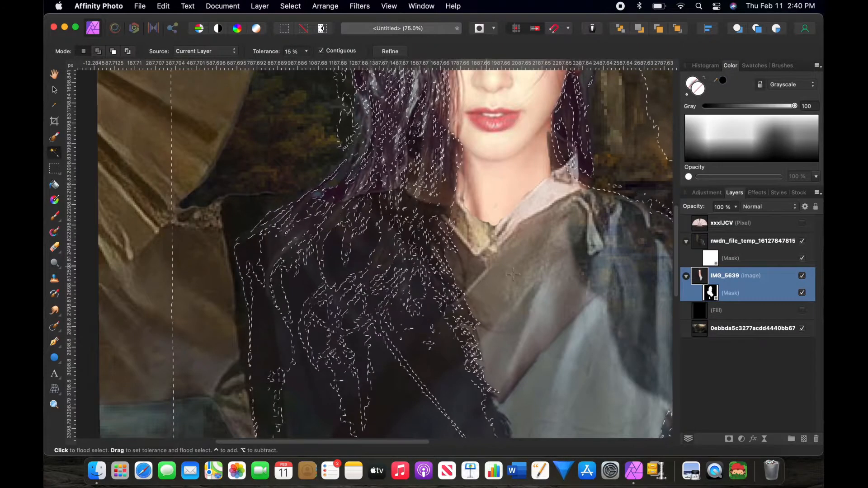
Step: Draw black winged eyeliner around both eyes on a new pixel layer
left_click(700, 242)
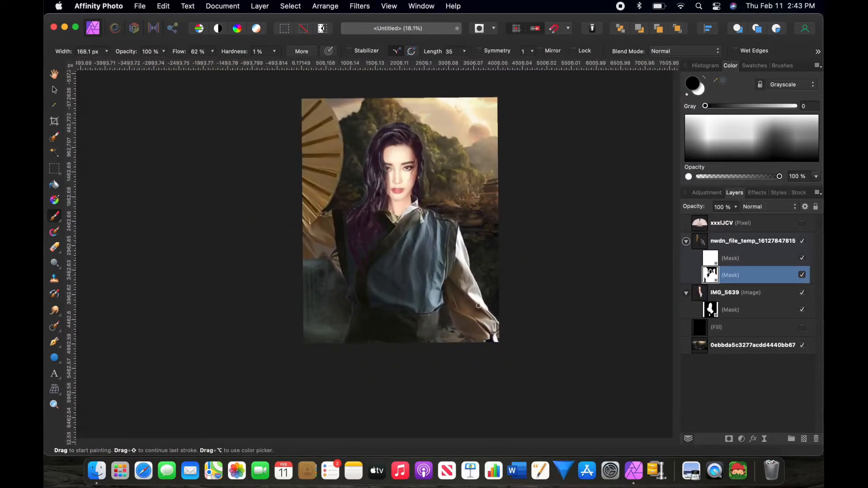
scroll(407, 212, "up", 6)
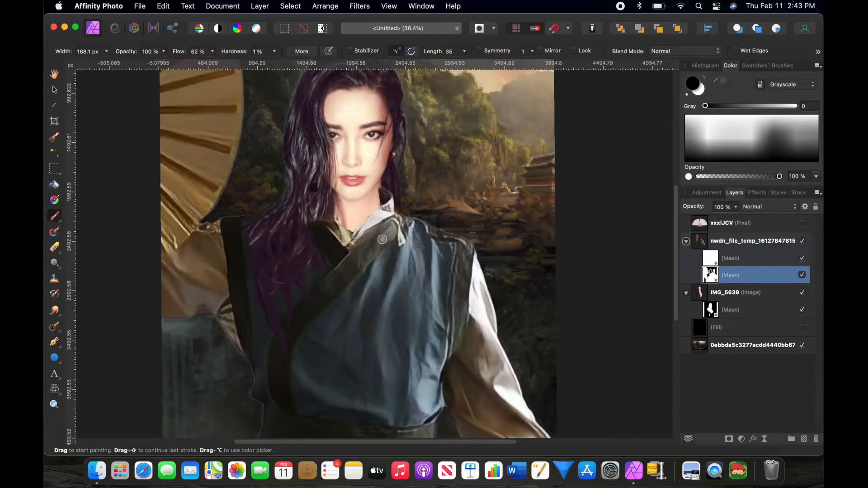
scroll(390, 232, "up", 2)
scroll(390, 232, "left", 2)
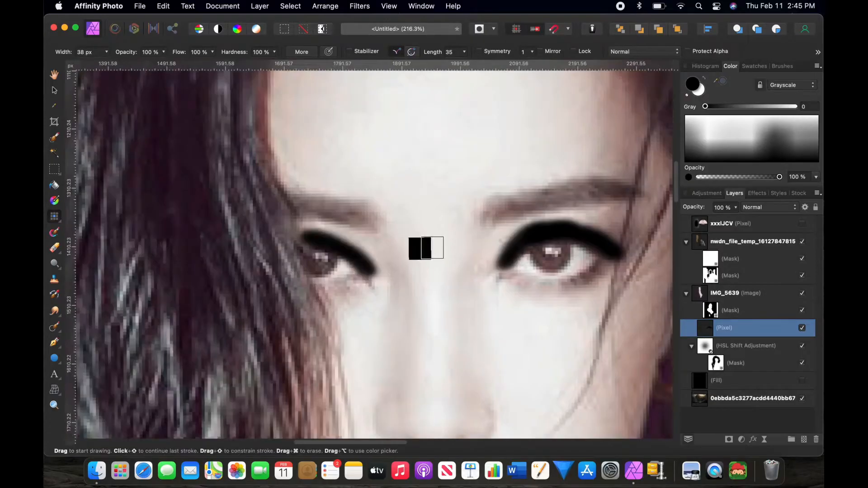
key("e")
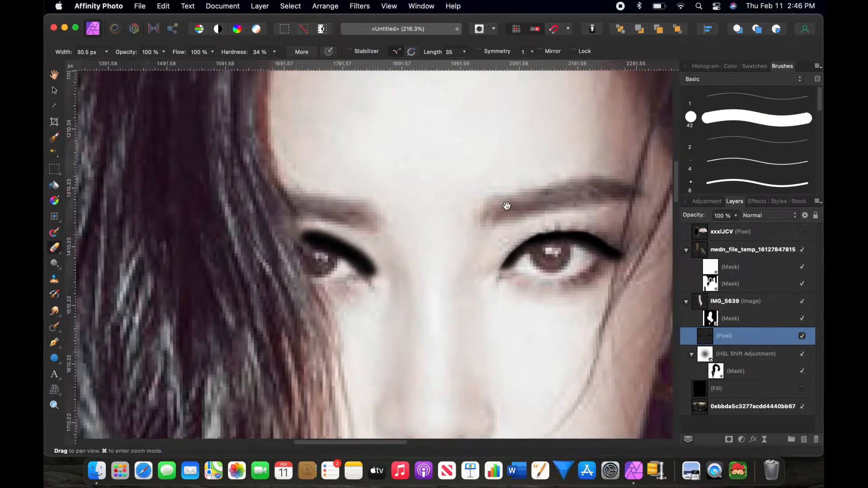
scroll(639, 239, "down", 10)
scroll(414, 278, "up", 5)
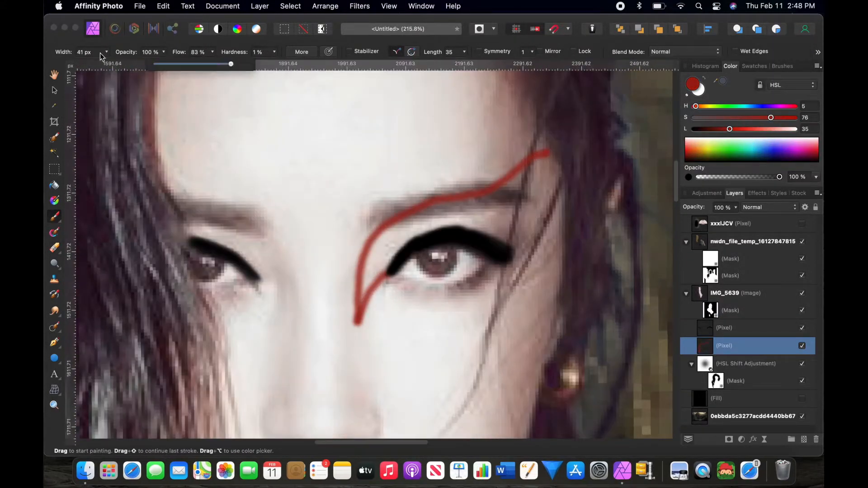
Step: Paint red war paint shapes above both eyes on a new layer and outline them in black
left_click_drag(362, 289, 405, 240)
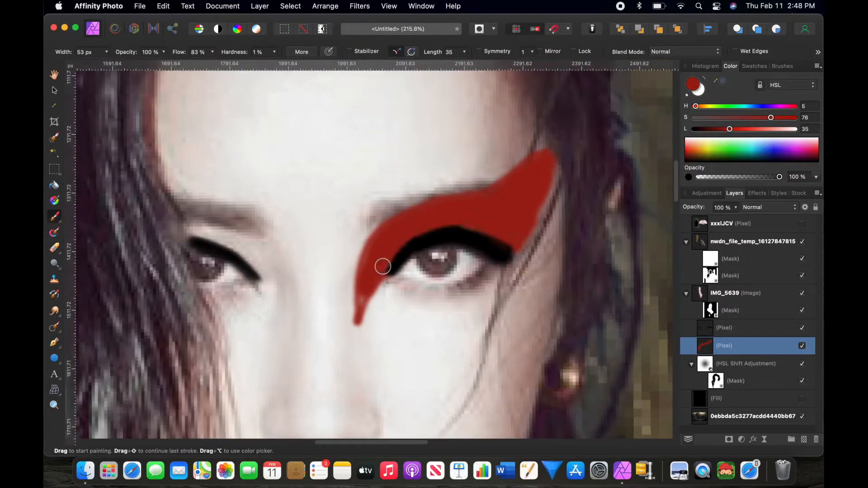
mouse_move(388, 298)
left_mouse_down()
mouse_move(361, 213)
mouse_move(273, 146)
left_mouse_up()
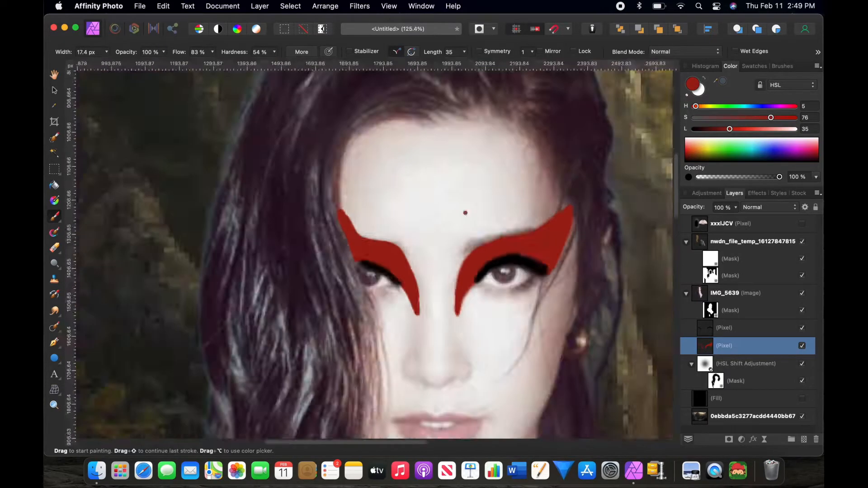
scroll(465, 210, "up", 3)
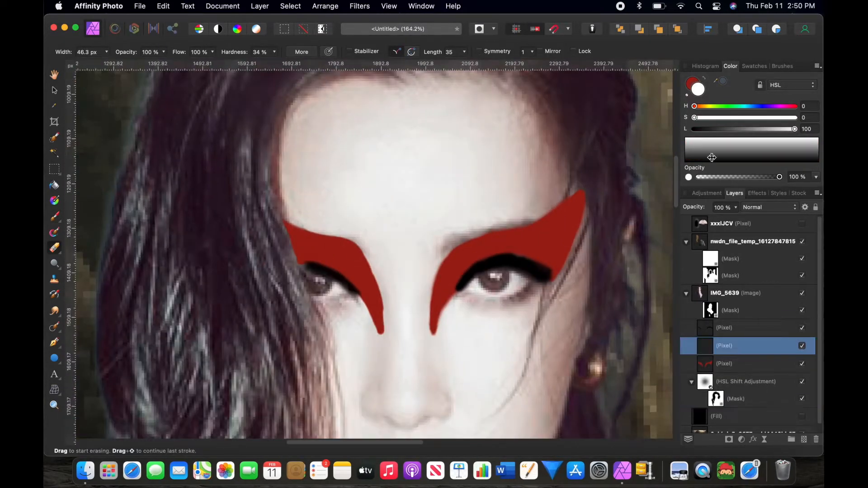
key("super+z")
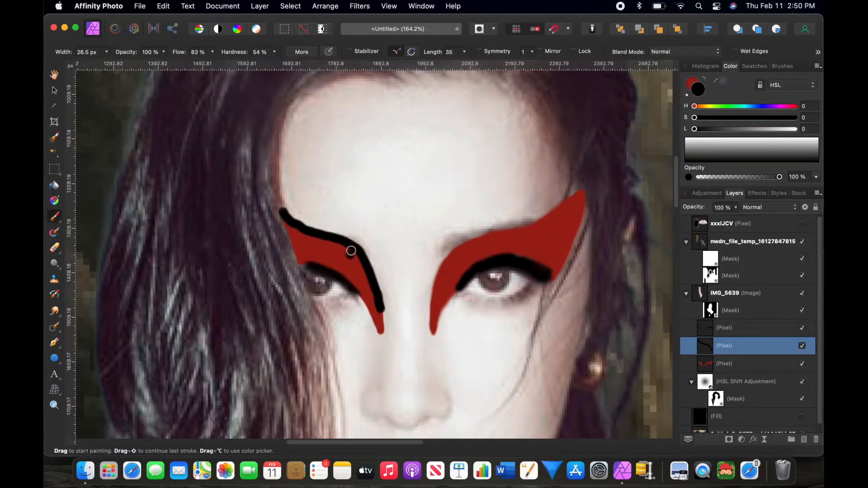
key("super+shift+z")
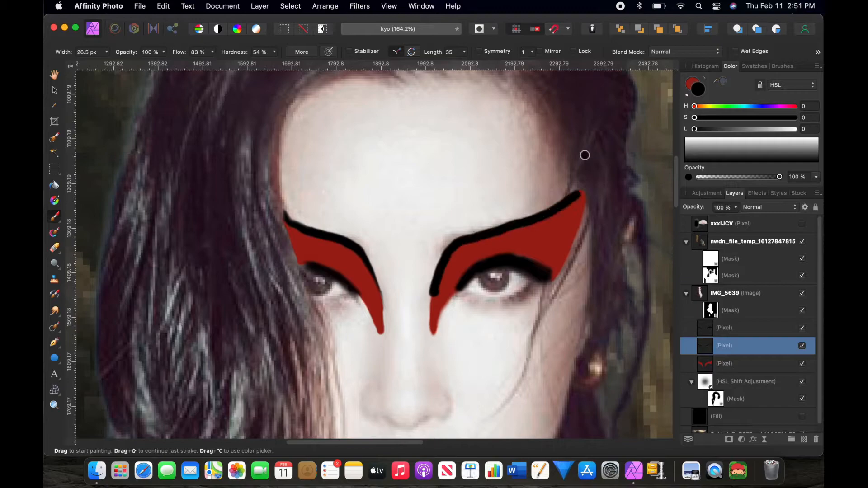
left_click_drag(583, 151, 570, 209)
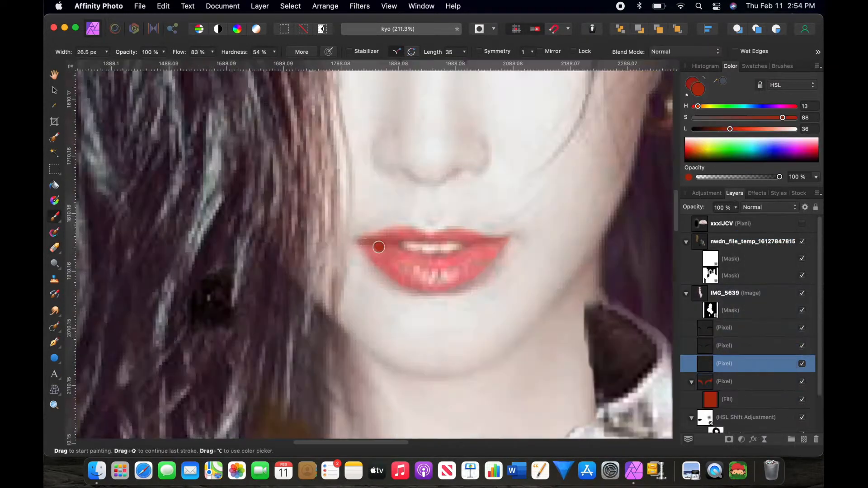
Step: Paint red lips on a new layer set to Multiply blend mode
mouse_move(378, 246)
left_mouse_down()
mouse_move(500, 236)
mouse_move(406, 234)
left_mouse_up()
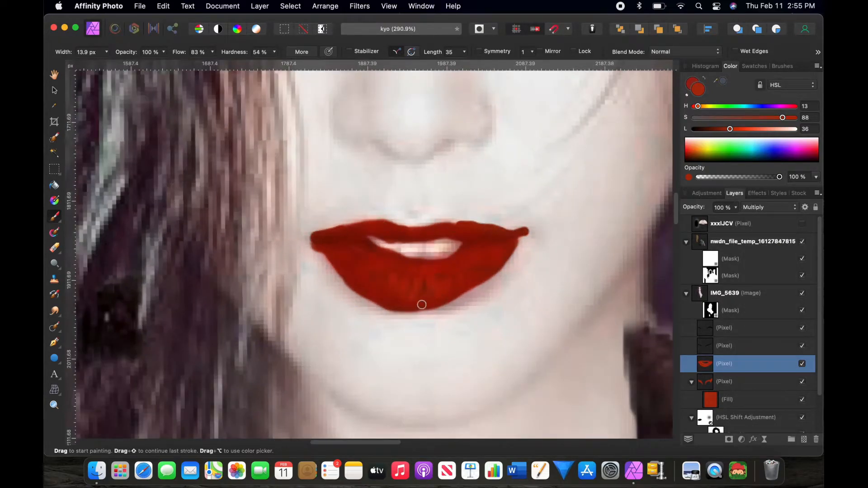
key("e")
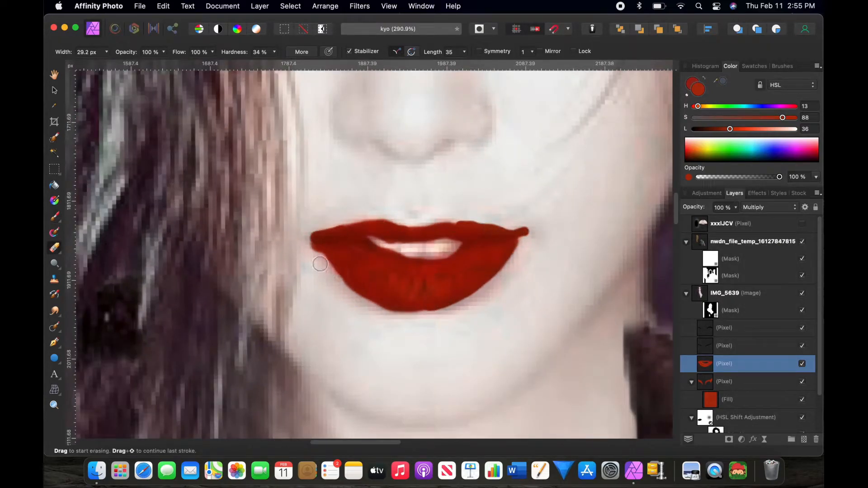
key("b")
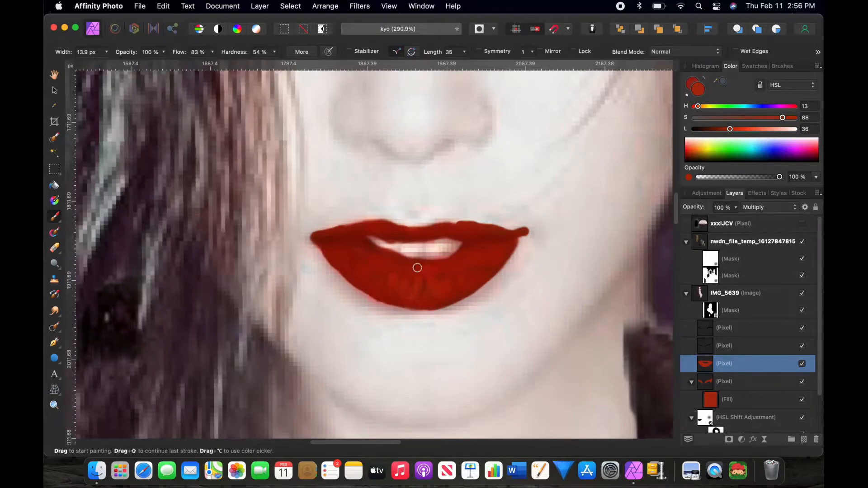
Step: Erase stray red paint around the edges of the lips
scroll(400, 251, "up", 3)
key("e")
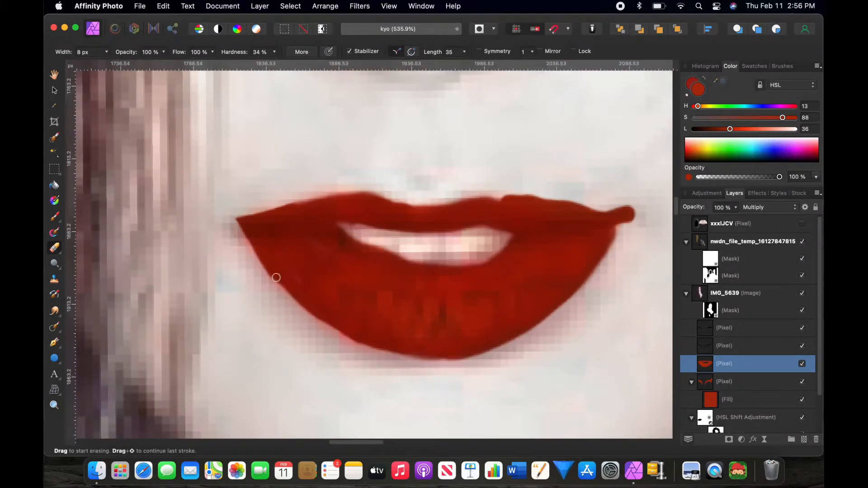
scroll(473, 253, "down", 10)
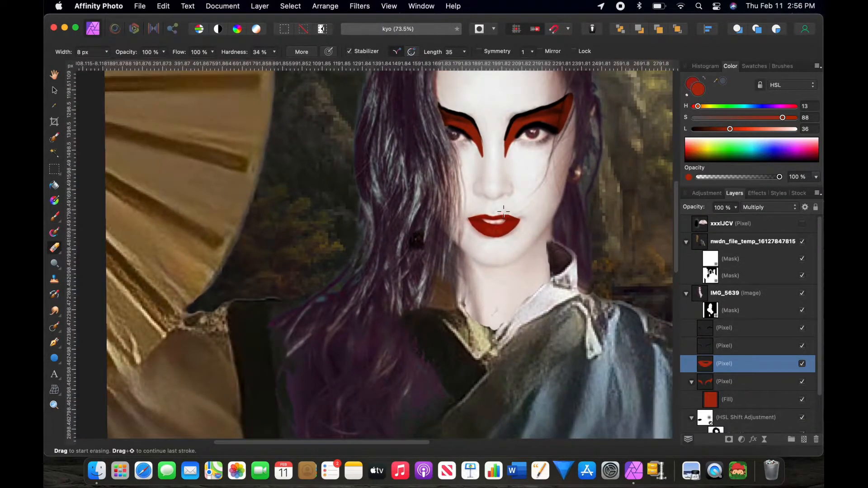
scroll(556, 233, "right", 3)
scroll(555, 233, "up", 2)
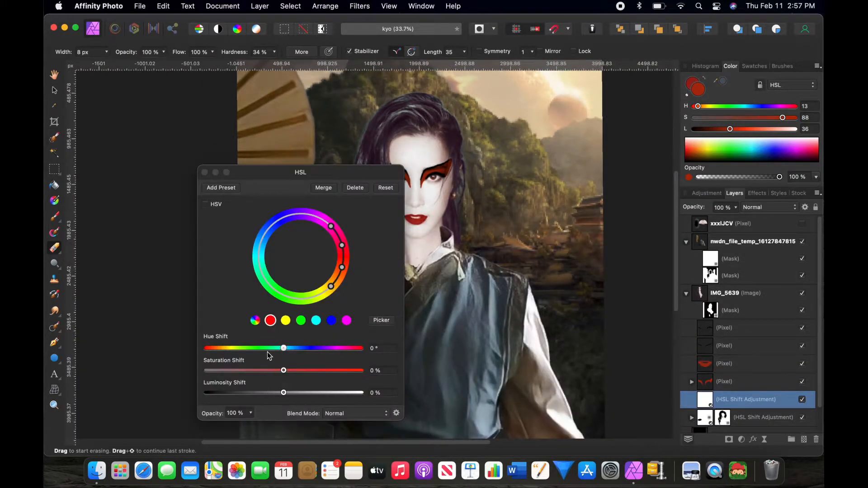
left_click_drag(283, 371, 272, 370)
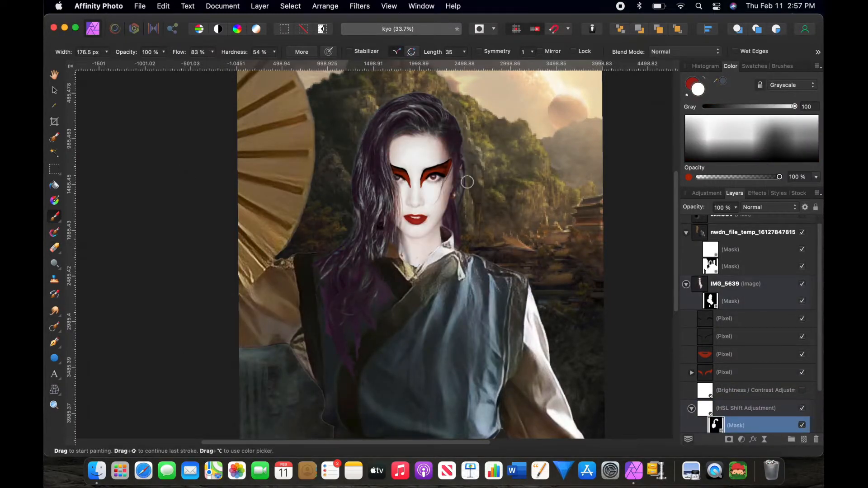
Step: Position and scale the fan headdress image on top of the head
right_click(697, 413)
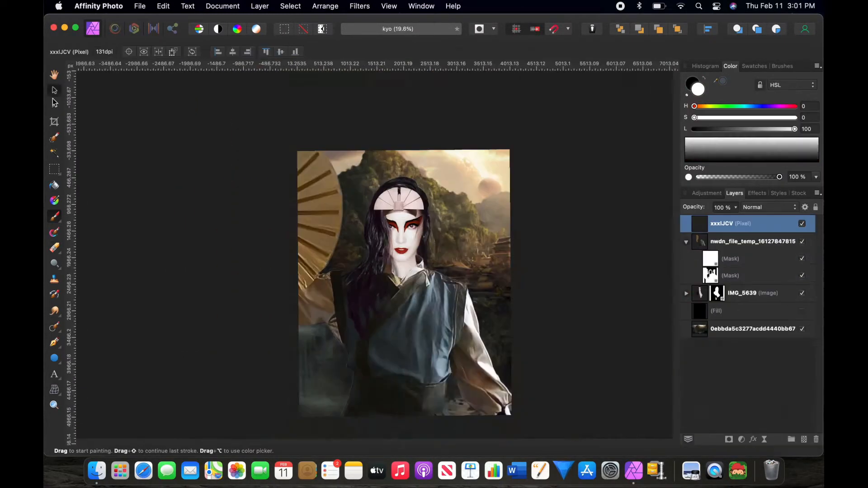
left_click(55, 90)
left_click_drag(372, 219, 299, 266)
left_click_drag(383, 236, 421, 204)
left_click_drag(468, 154, 448, 183)
left_click_drag(415, 203, 432, 194)
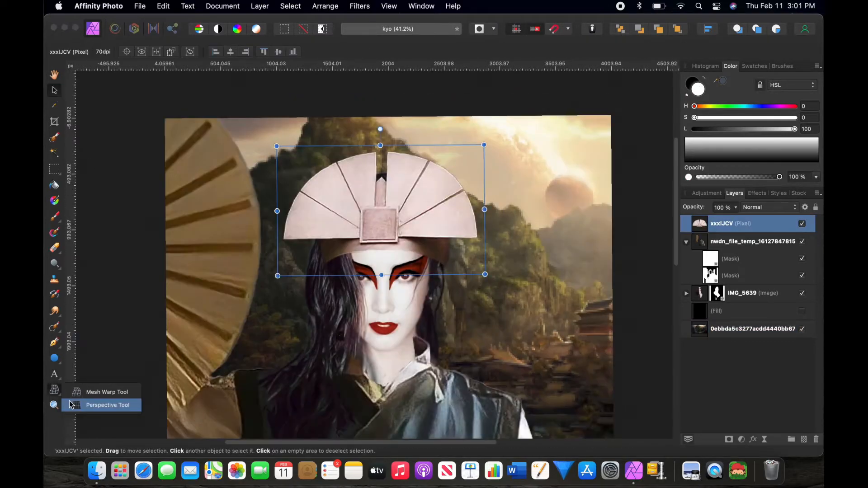
Step: Set the eye glow image layer's blend mode to Add and place it over the eyes
left_click(107, 405)
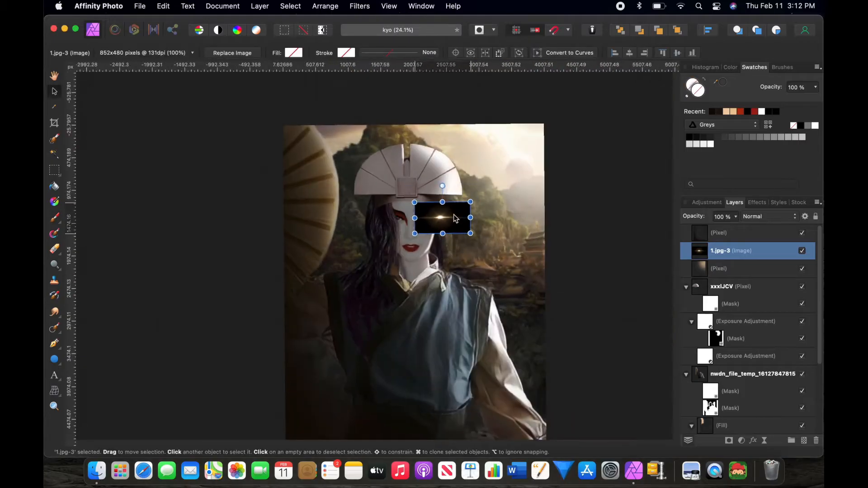
left_click(769, 216)
left_click(750, 320)
left_click_drag(422, 216, 424, 216)
right_click(424, 216)
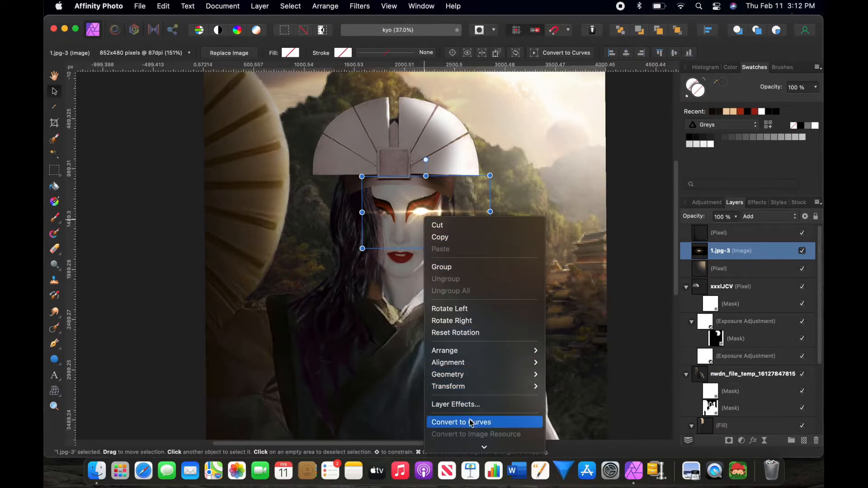
Step: Duplicate the eye glow layer to intensify the glow
mouse_move(472, 448)
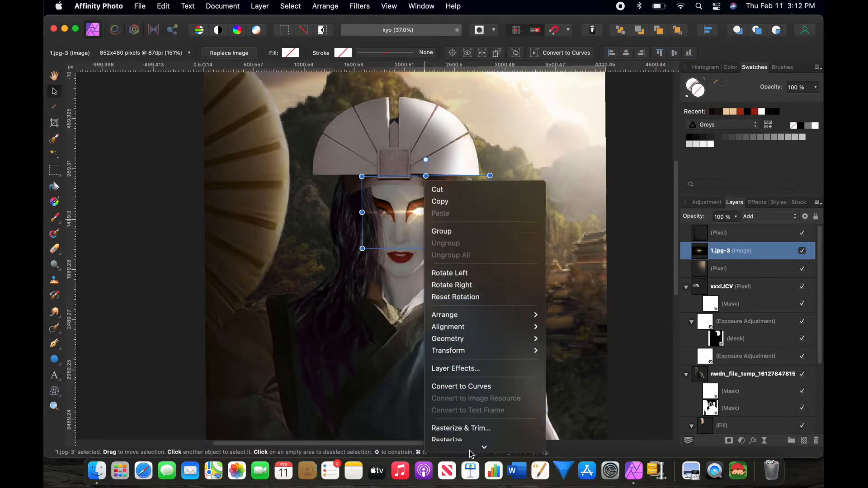
left_click(357, 293)
right_click(733, 251)
left_click(726, 360)
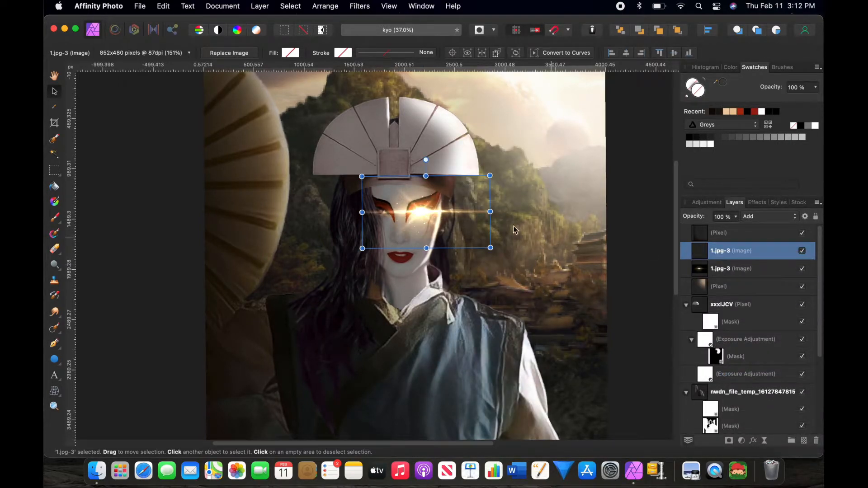